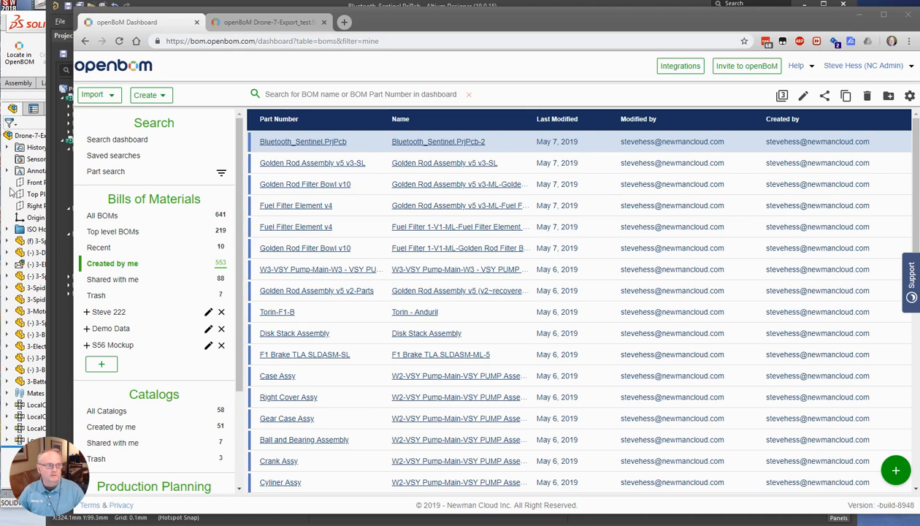
Switch to SOLIDWORKS and locate the Drone-7-Export_test assembly's BOM in OpenBOM.
{"action": "left_click", "coordinate": [10, 192]}
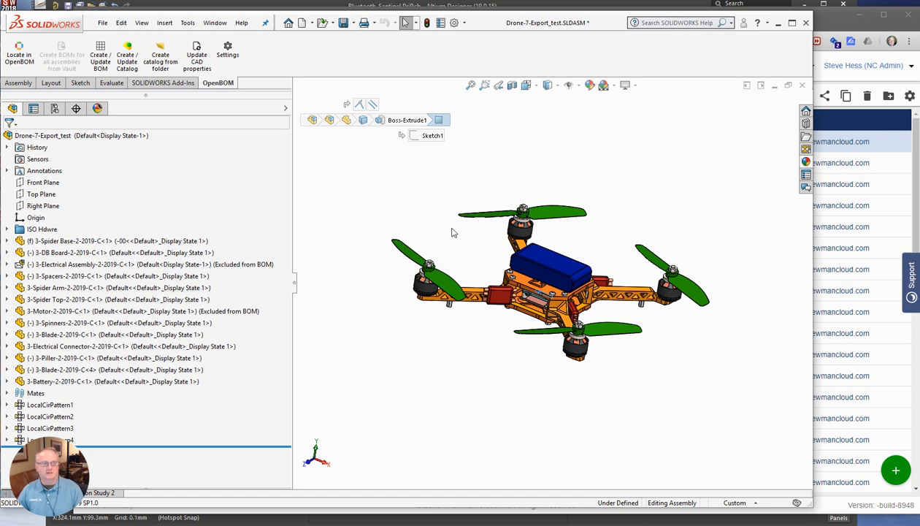
{"action": "left_click", "coordinate": [19, 56]}
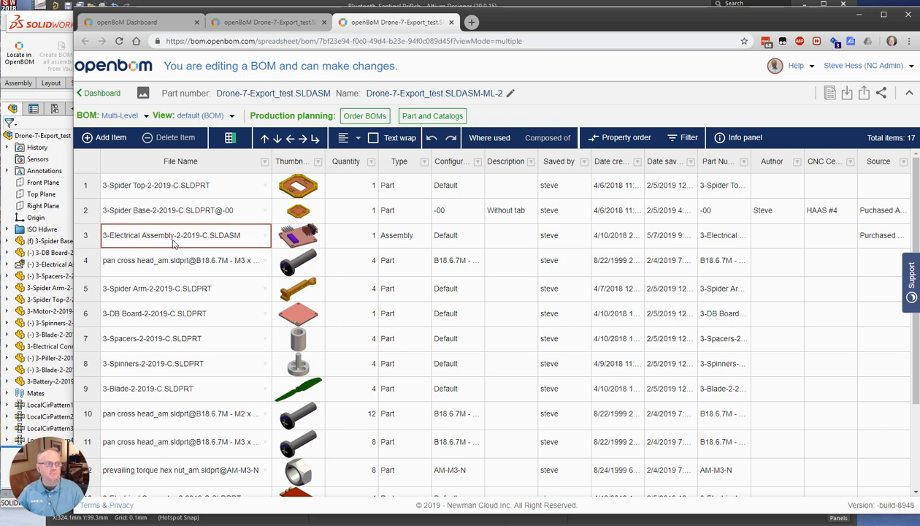
Switch back to SOLIDWORKS, expand 3-Electrical Assembly-2-2019-C and inspect its PCB-BT-1157 part up close in the drone model.
{"action": "left_click", "coordinate": [41, 41]}
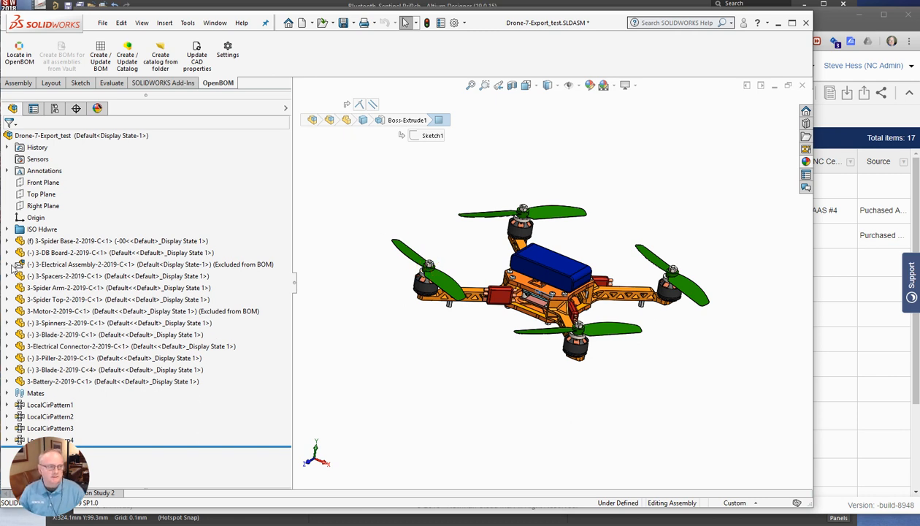
{"action": "left_click", "coordinate": [7, 266]}
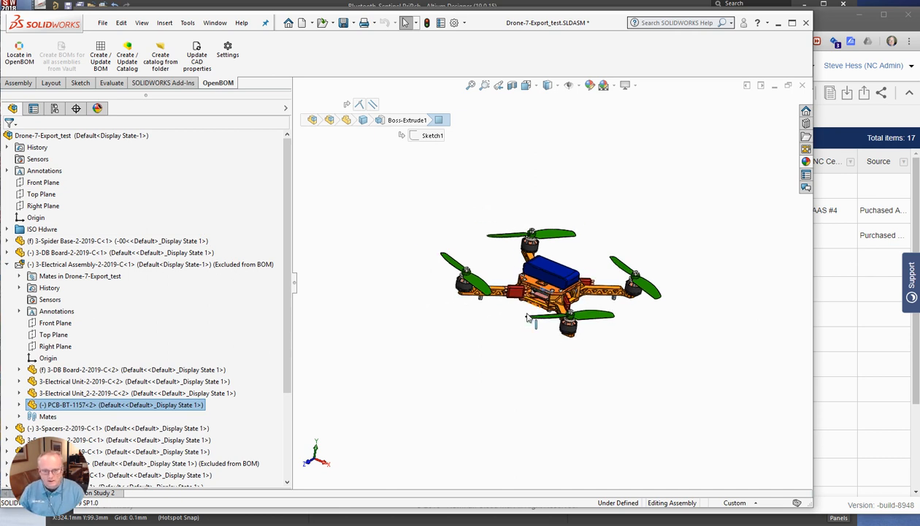
{"action": "scroll", "coordinate": [534, 320], "scroll_direction": "down", "scroll_amount": 5}
{"action": "left_click_drag", "start_coordinate": [551, 271], "coordinate": [572, 255]}
{"action": "scroll", "coordinate": [563, 268], "scroll_direction": "down", "scroll_amount": 2}
{"action": "scroll", "coordinate": [563, 269], "scroll_direction": "down", "scroll_amount": 4}
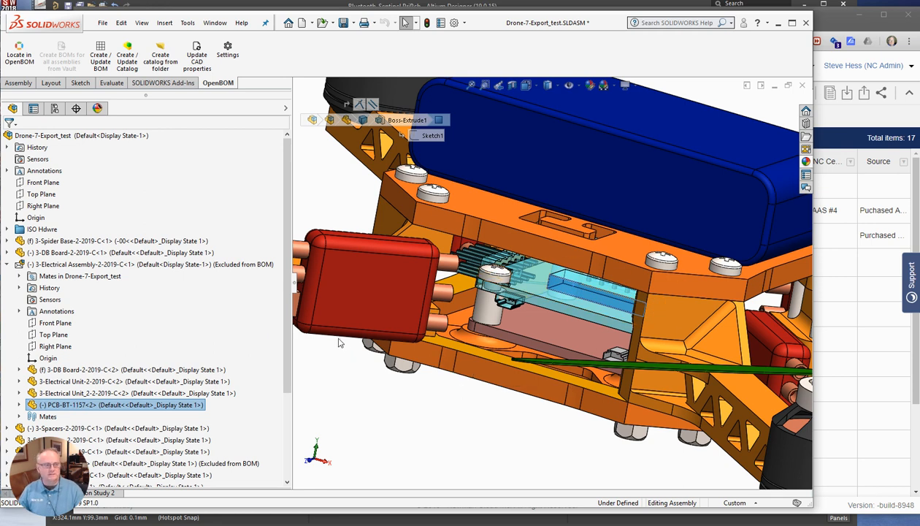
Turn off the Envelope option in the component properties of 3-Electrical Assembly-2-2019-C.
{"action": "right_click", "coordinate": [126, 266]}
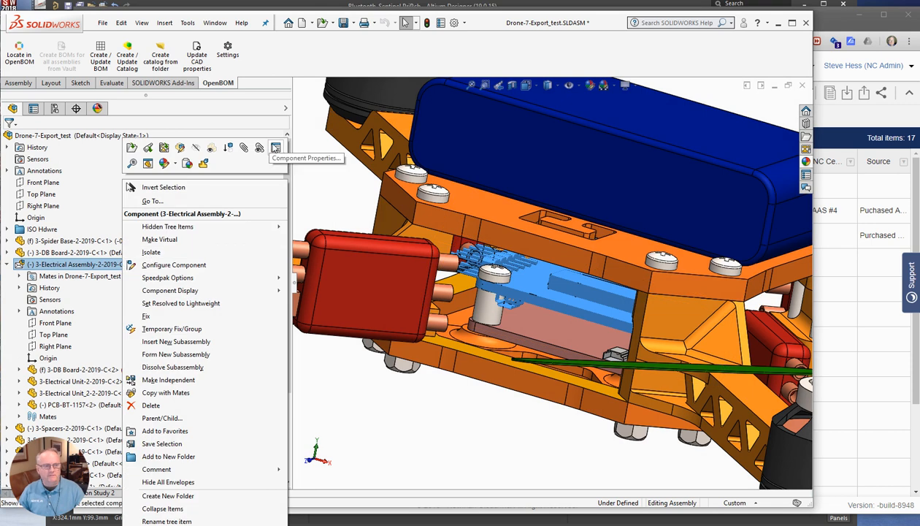
{"action": "left_click", "coordinate": [276, 148]}
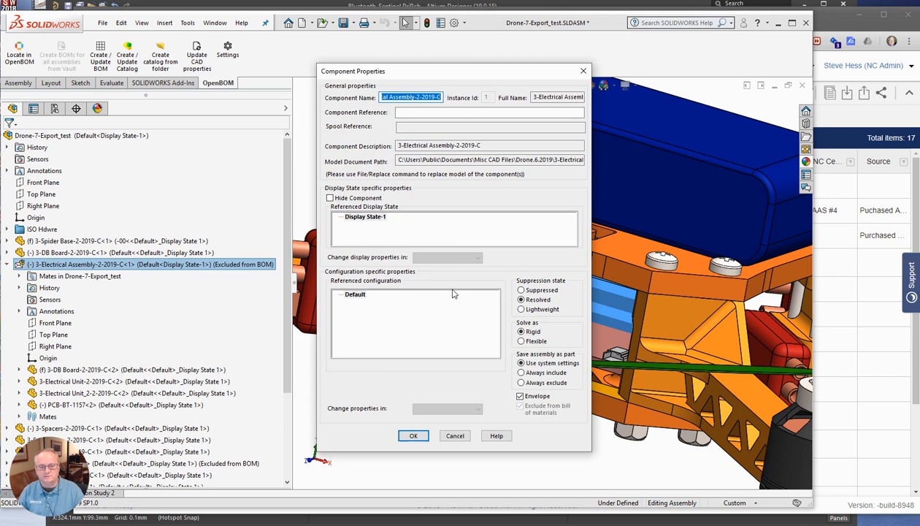
{"action": "left_click", "coordinate": [520, 396]}
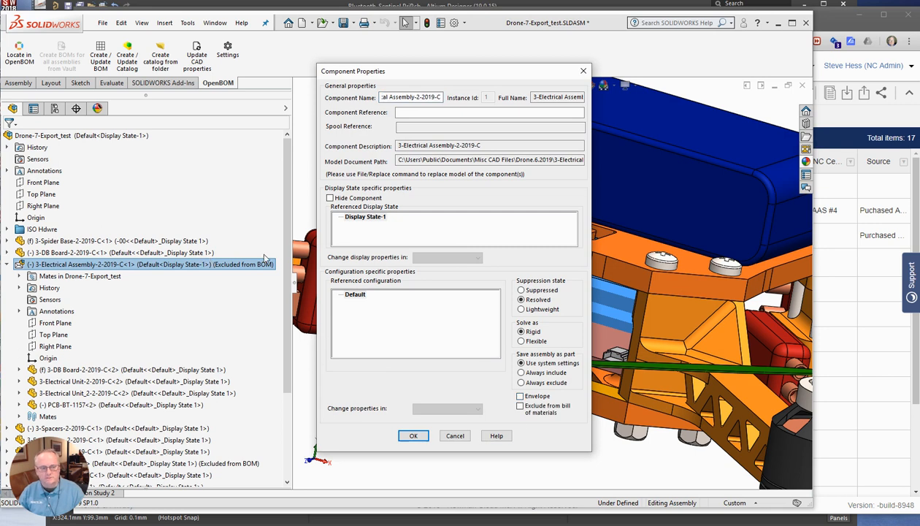
{"action": "left_click", "coordinate": [413, 435]}
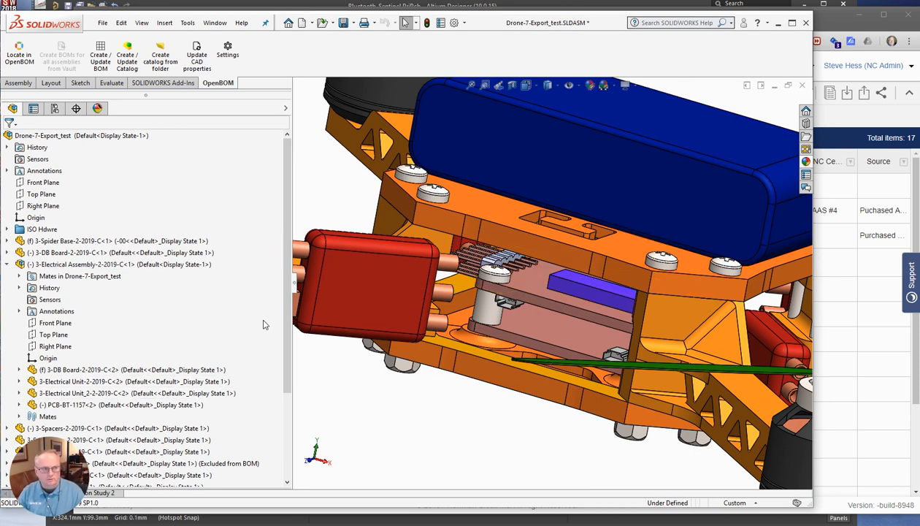
Update the drone assembly's BOM in OpenBOM, then open it and expand the 3-Electrical Assembly-2-2019-C row to locate PCB-BT-1157.SLDPRT.
{"action": "left_click", "coordinate": [101, 60]}
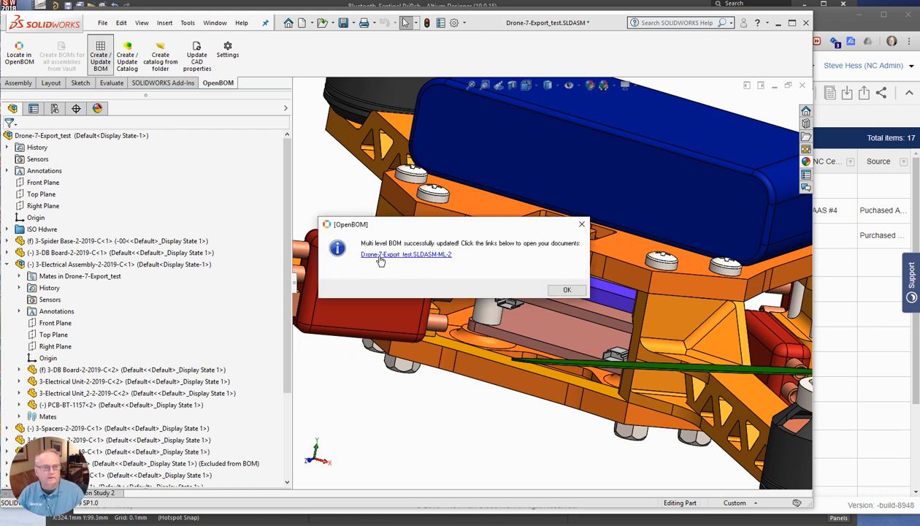
{"action": "left_click", "coordinate": [380, 255]}
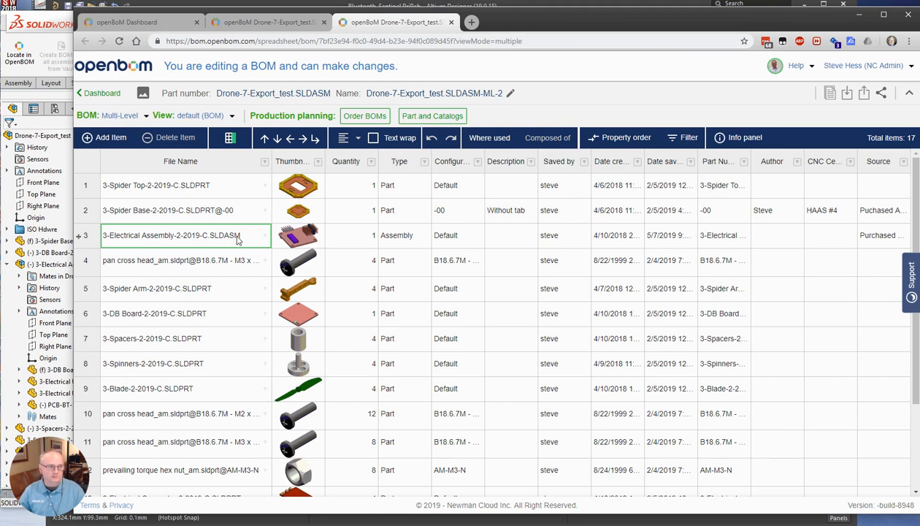
{"action": "left_click", "coordinate": [78, 236]}
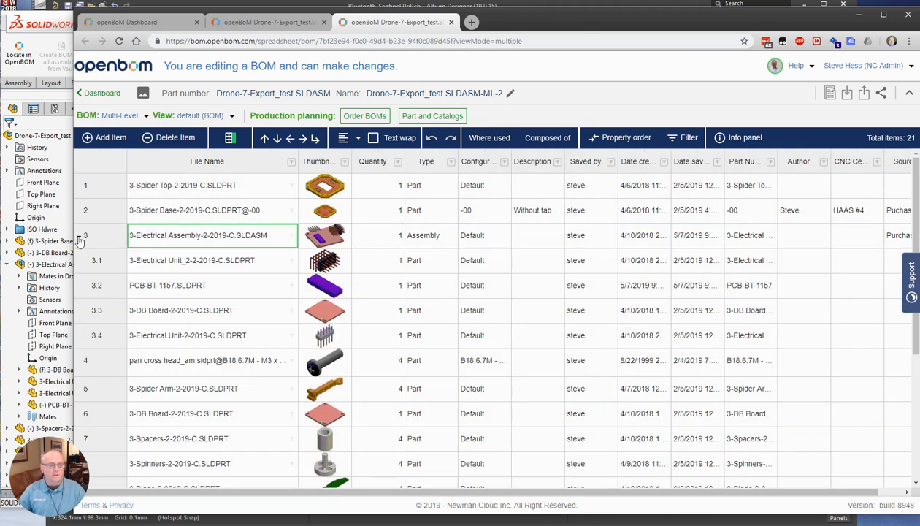
{"action": "left_click", "coordinate": [222, 290]}
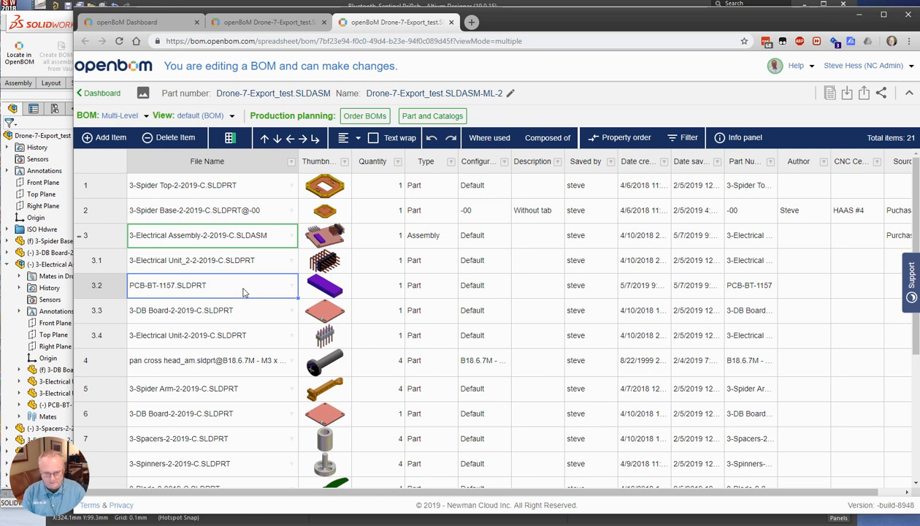
Switch to Altium Designer, export the Bluetooth_Sentinel project's bill of materials to OpenBOM and open the exported BOM.
{"action": "left_click", "coordinate": [285, 521]}
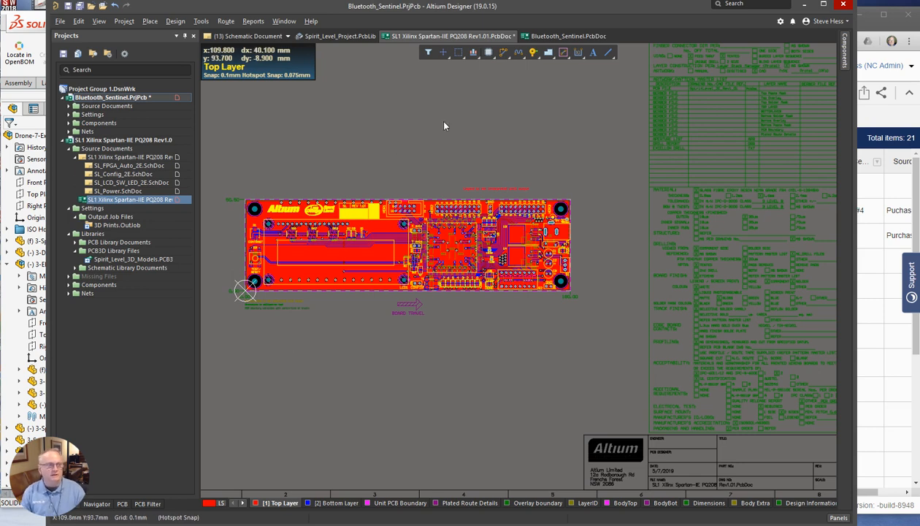
{"action": "left_click", "coordinate": [122, 20]}
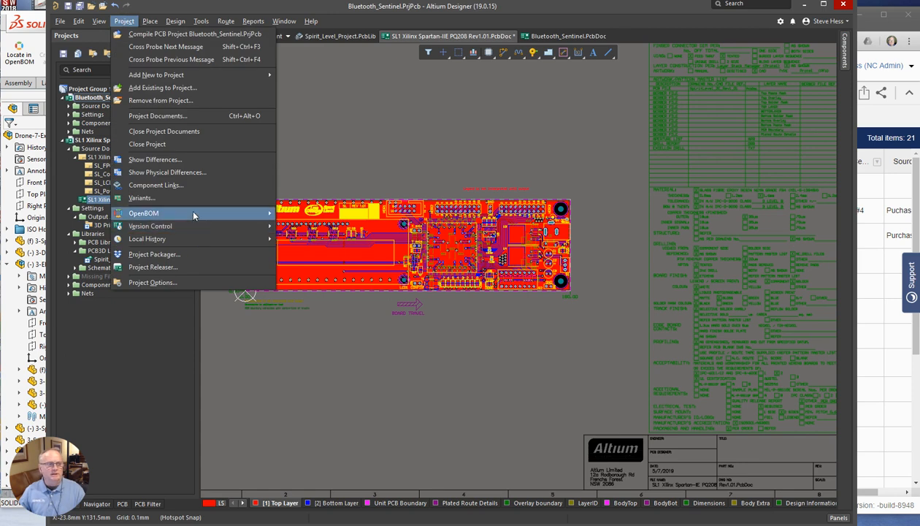
{"action": "mouse_move", "coordinate": [189, 213]}
{"action": "left_click", "coordinate": [319, 214]}
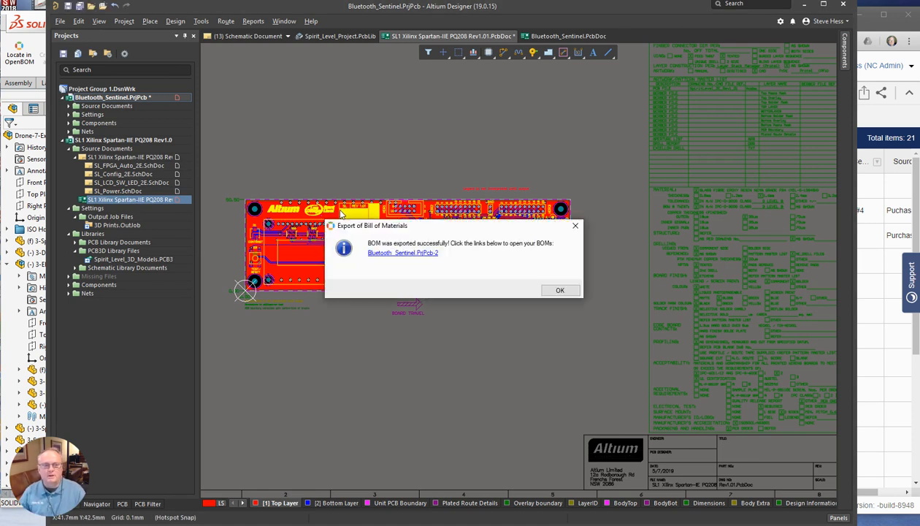
{"action": "left_click", "coordinate": [407, 254]}
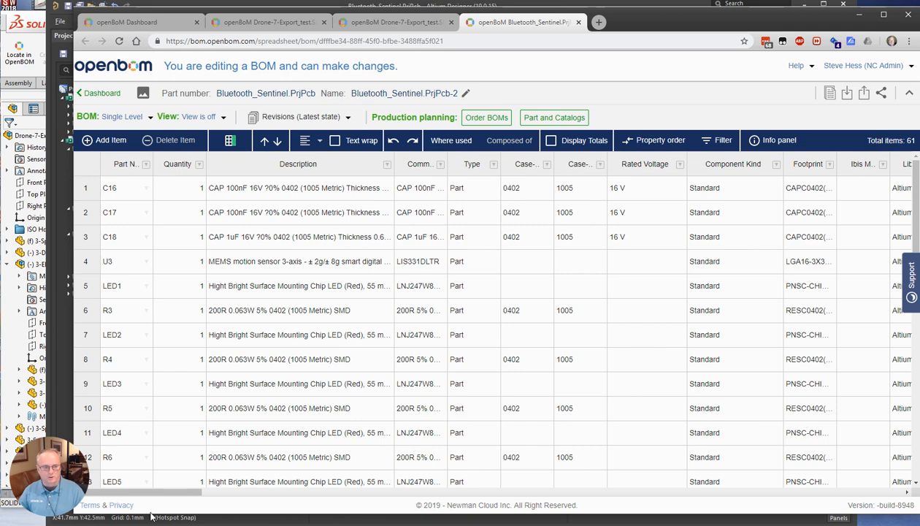
Look through the items of the Bluetooth_Sentinel BOM and widen its Part Number column.
{"action": "left_click_drag", "start_coordinate": [161, 491], "coordinate": [139, 489]}
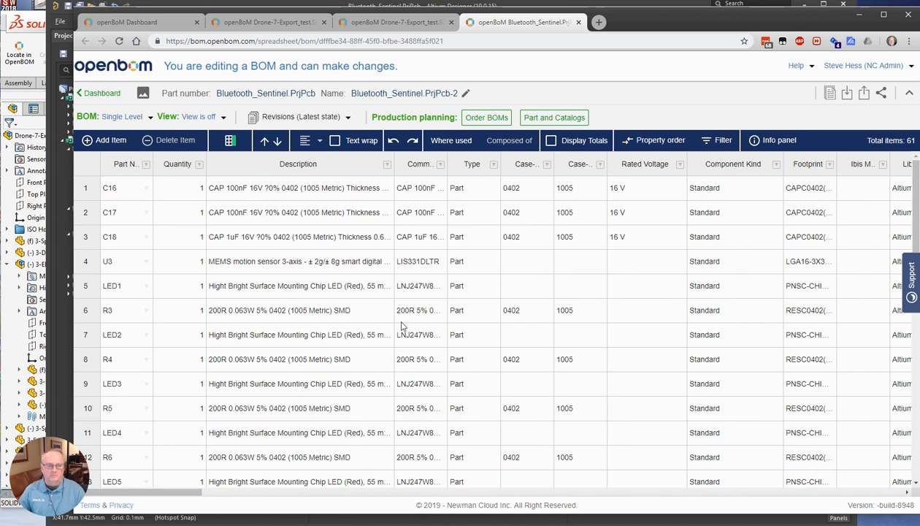
{"action": "scroll", "coordinate": [401, 327], "scroll_direction": "down", "scroll_amount": 5}
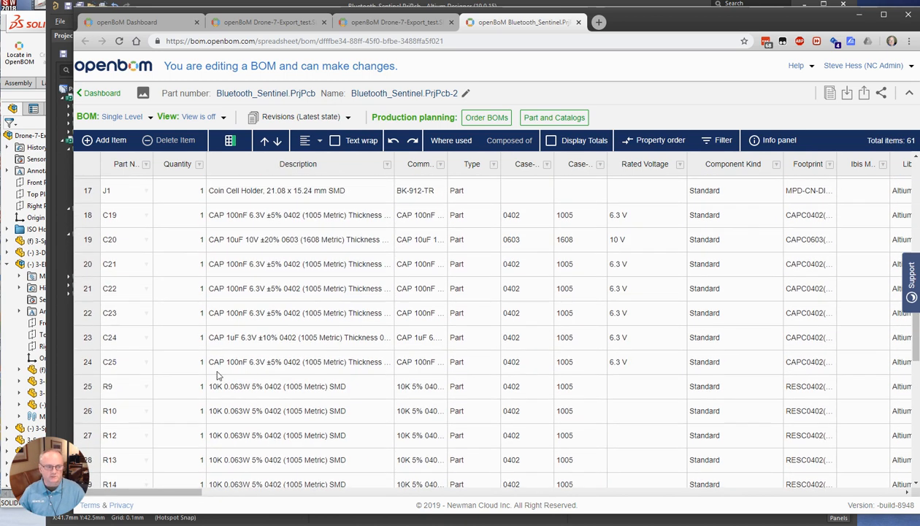
{"action": "scroll", "coordinate": [164, 250], "scroll_direction": "down", "scroll_amount": 1}
{"action": "scroll", "coordinate": [164, 298], "scroll_direction": "up", "scroll_amount": 3}
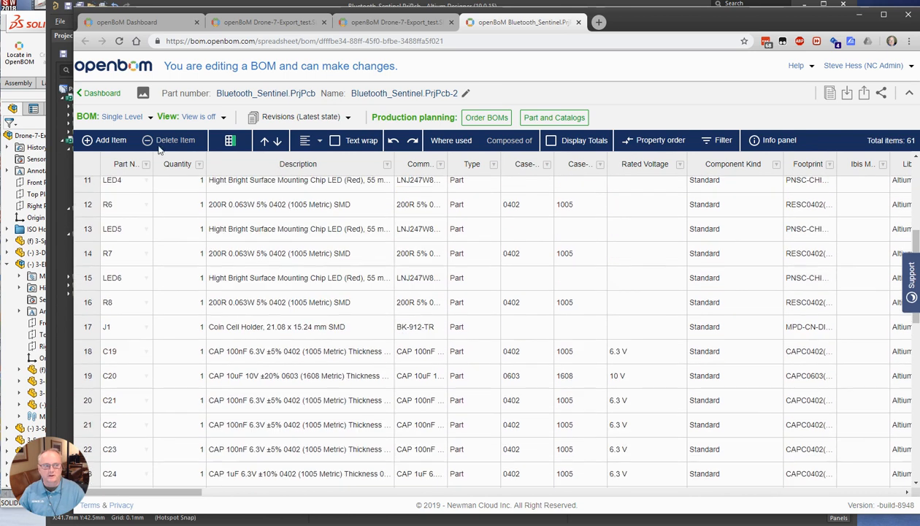
{"action": "left_click_drag", "start_coordinate": [151, 164], "coordinate": [183, 208]}
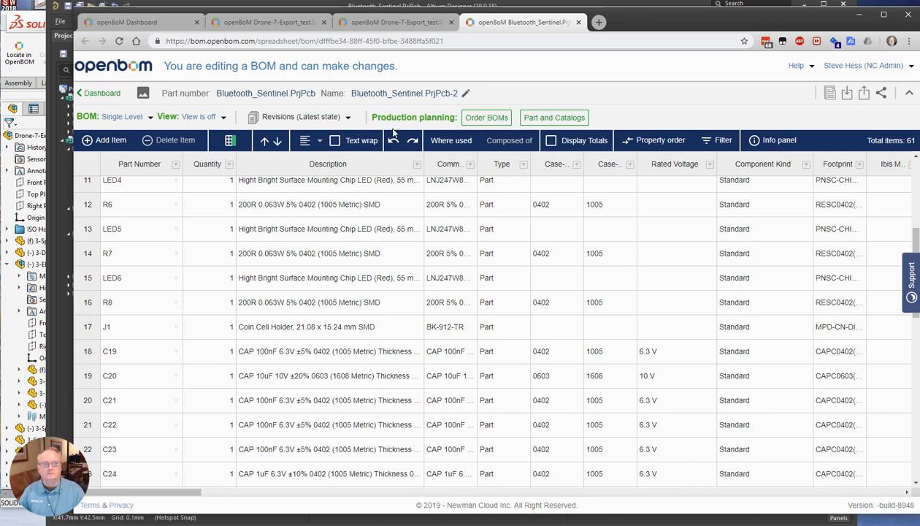
Change the part number of the Bluetooth_Sentinel BOM to PCB-BT-1157 and save it.
{"action": "left_click", "coordinate": [465, 94]}
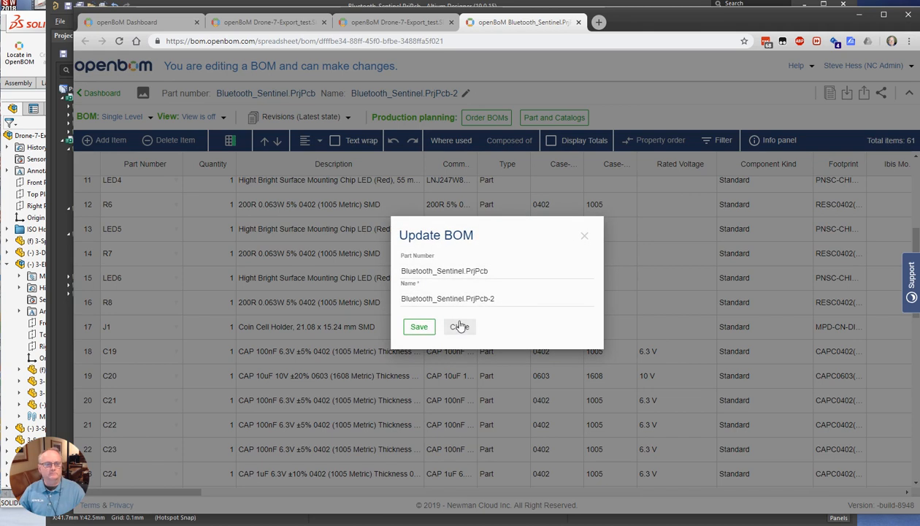
{"action": "left_click", "coordinate": [484, 272]}
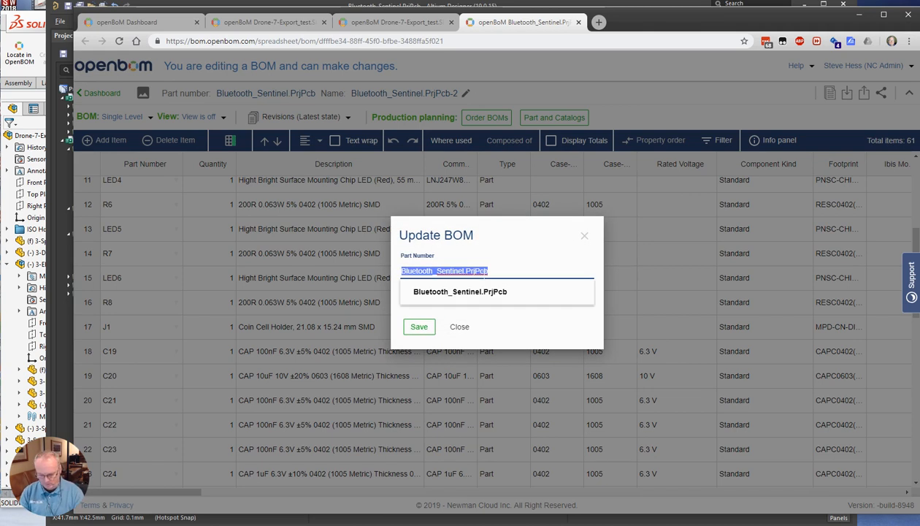
{"action": "type", "text": "PCB-"}
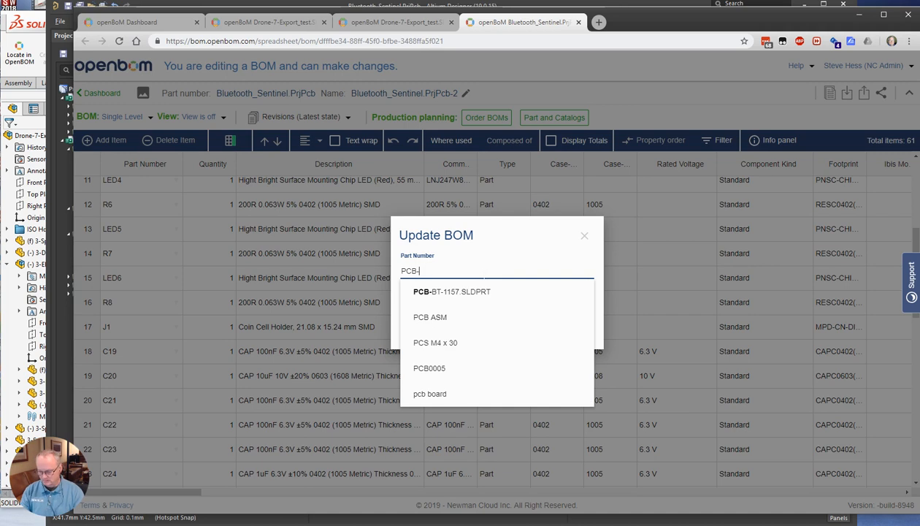
{"action": "key", "text": "Down"}
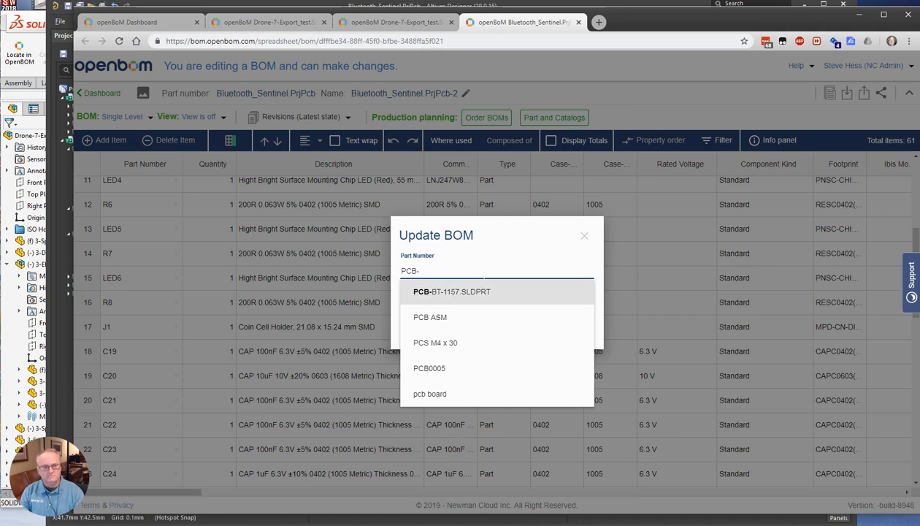
{"action": "key", "text": "Return"}
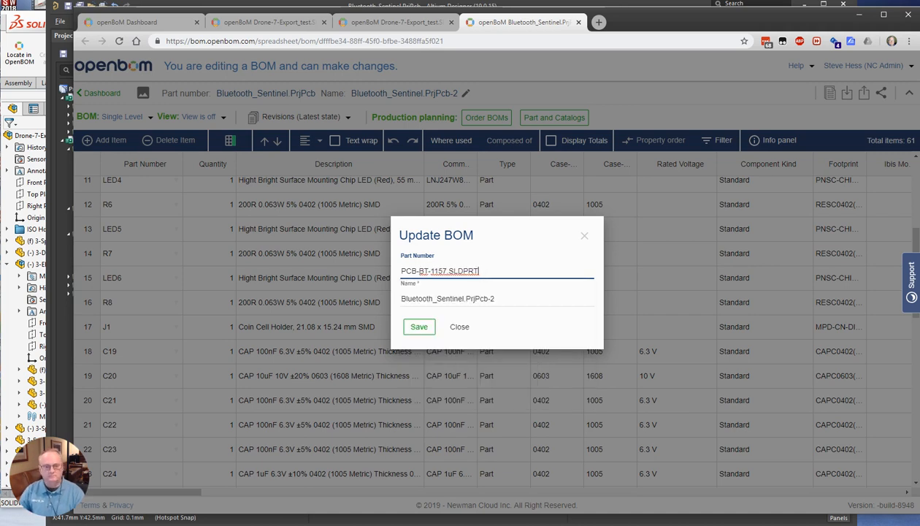
{"action": "key", "text": "BackSpace"}
{"action": "key", "text": "BackSpace"}
{"action": "key", "text": "BackSpace"}
{"action": "key", "text": "BackSpace"}
{"action": "key", "text": "BackSpace"}
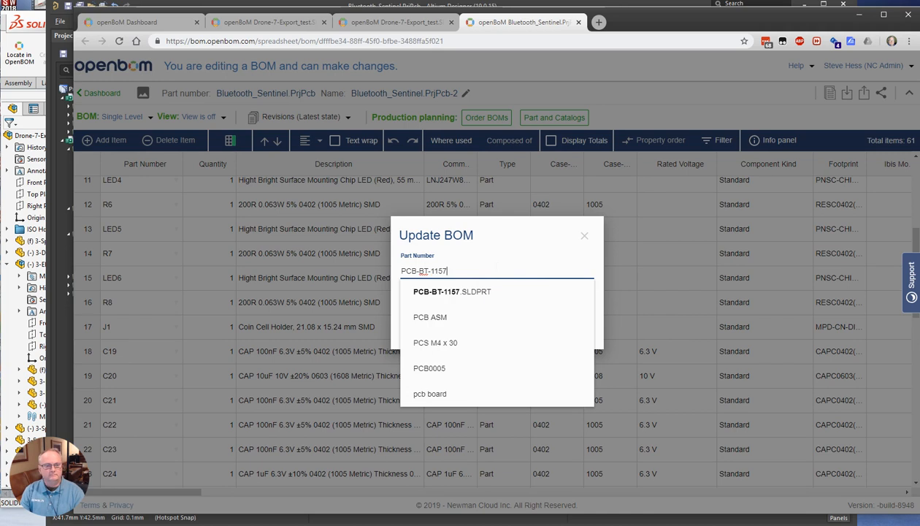
{"action": "key", "text": "Return"}
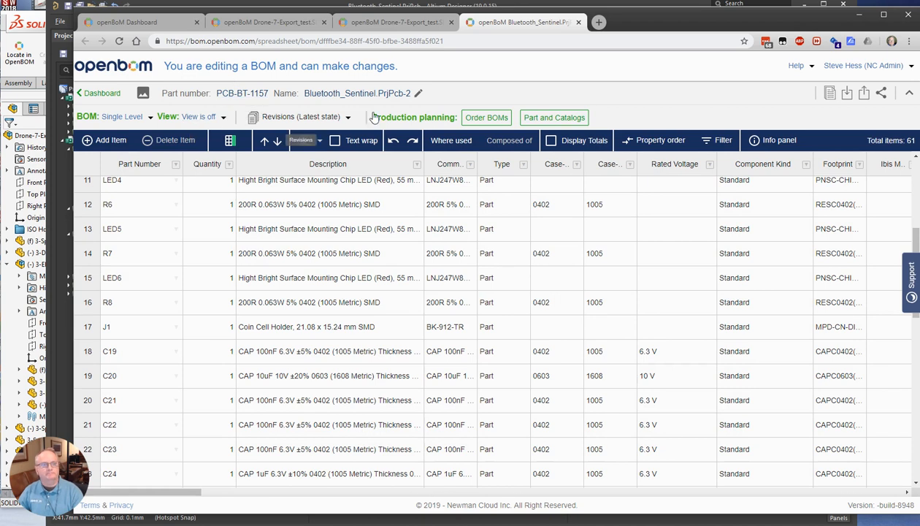
In the Drone-7-Export_test BOM, change the file name of item 3.2 to PCB-BT-1157, without the .SLDPRT extension.
{"action": "left_click", "coordinate": [403, 26]}
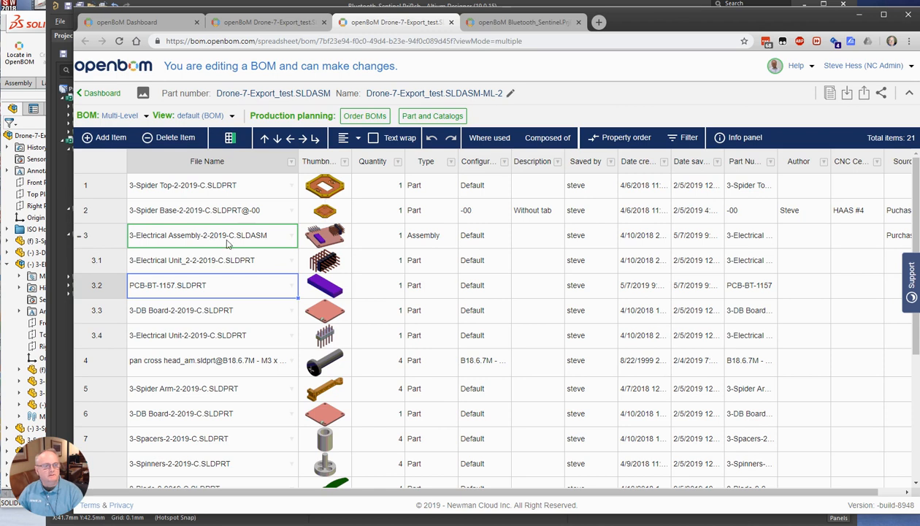
{"action": "double_click", "coordinate": [215, 289]}
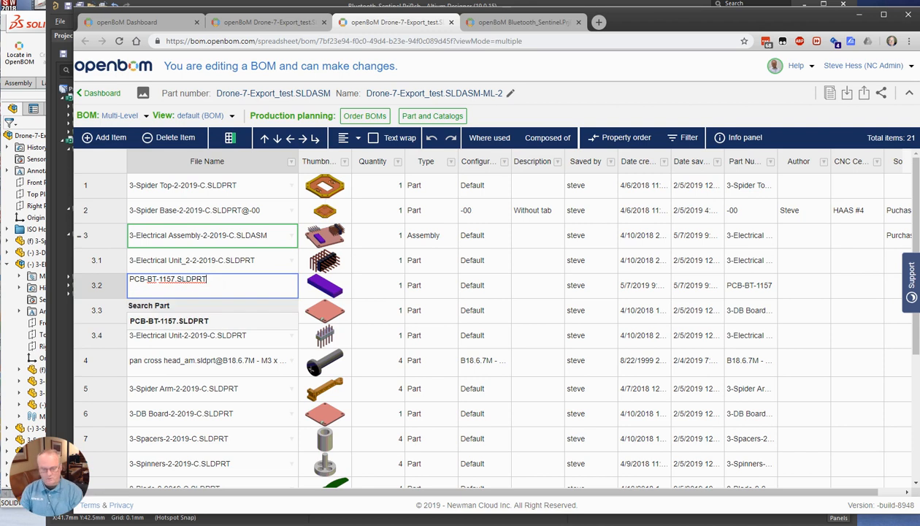
{"action": "key", "text": "BackSpace"}
{"action": "key", "text": "BackSpace"}
{"action": "key", "text": "BackSpace"}
{"action": "key", "text": "BackSpace"}
{"action": "key", "text": "BackSpace"}
{"action": "key", "text": "BackSpace"}
{"action": "key", "text": "BackSpace"}
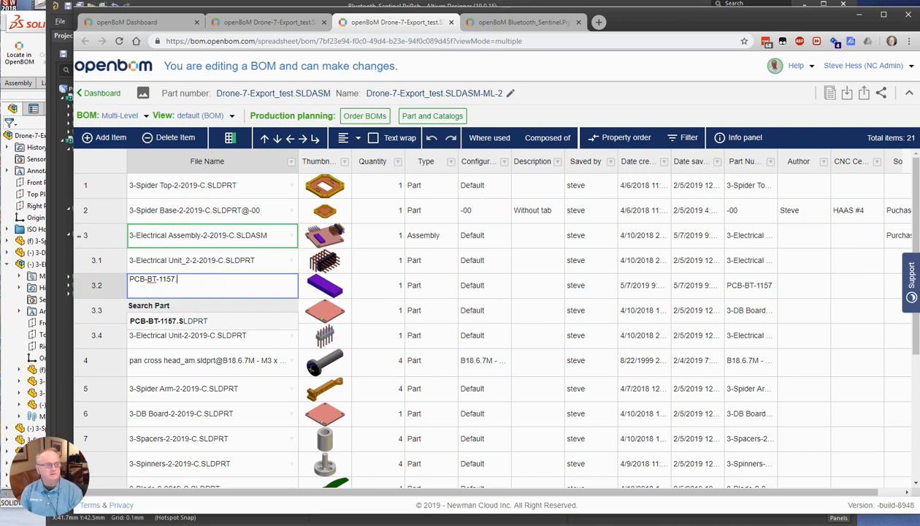
{"action": "key", "text": "Return"}
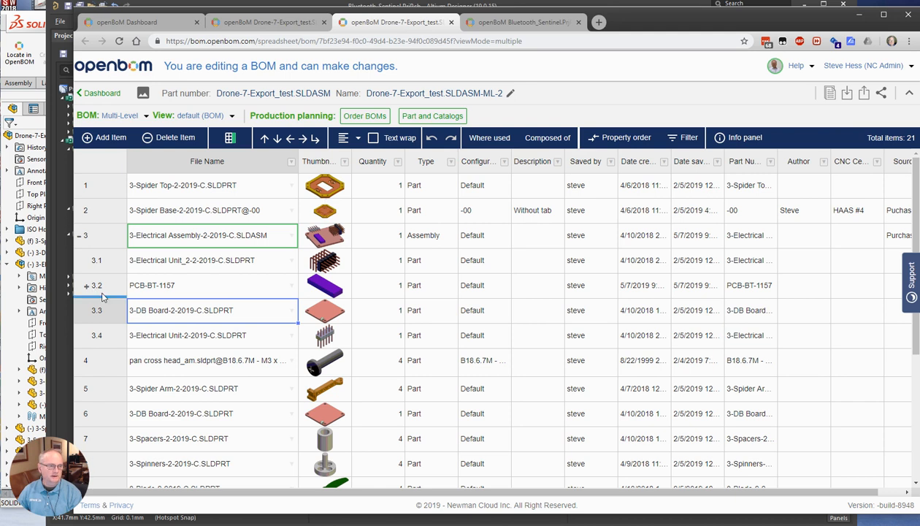
Expand item 3.2, PCB-BT-1157, and look through the electronic components nested under it.
{"action": "left_click", "coordinate": [87, 286]}
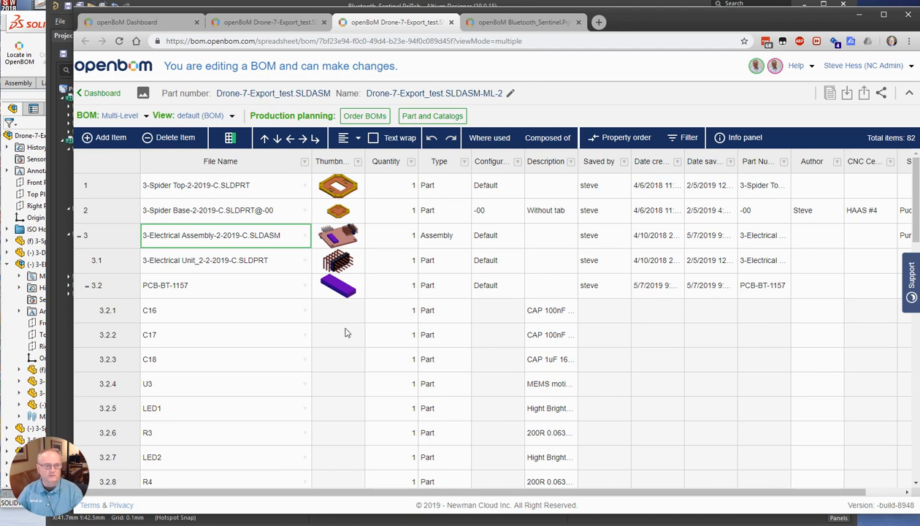
{"action": "scroll", "coordinate": [344, 330], "scroll_direction": "down", "scroll_amount": 2}
{"action": "scroll", "coordinate": [346, 333], "scroll_direction": "down", "scroll_amount": 5}
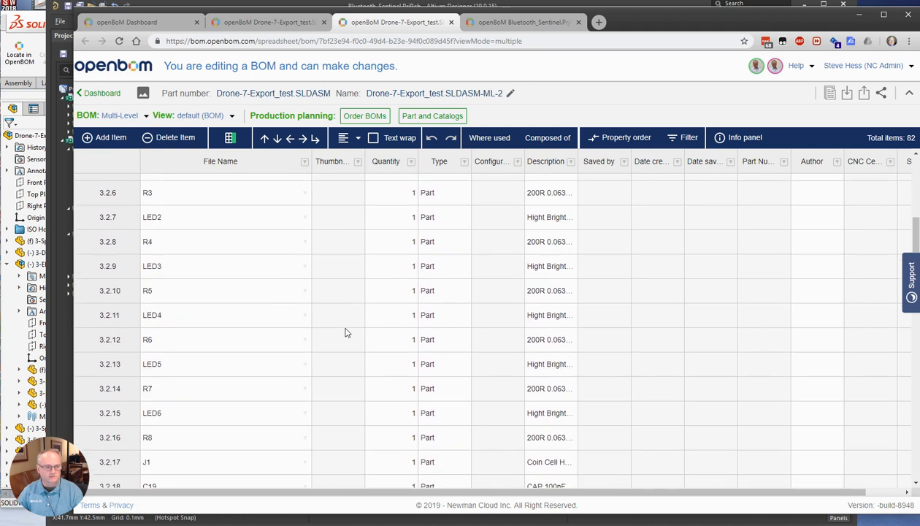
{"action": "scroll", "coordinate": [346, 333], "scroll_direction": "up", "scroll_amount": 6}
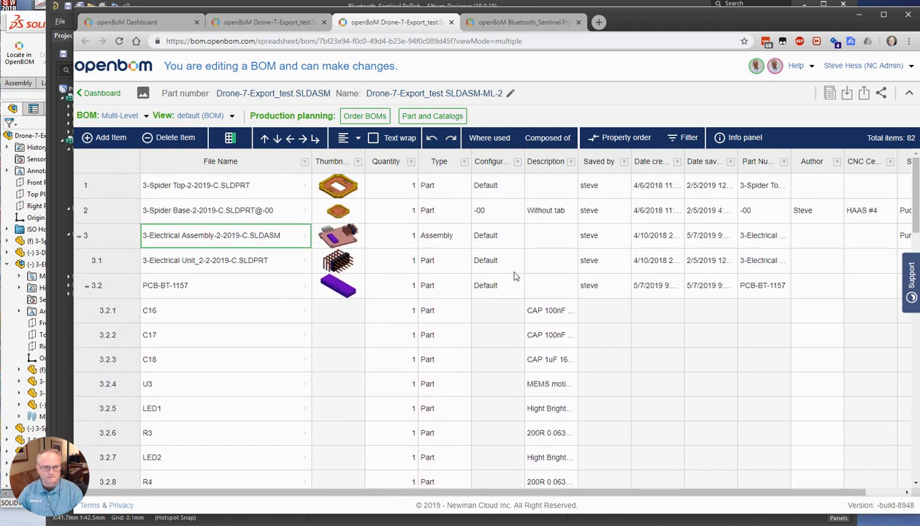
Open the BOM that item 3.2, PCB-BT-1157, is composed of.
{"action": "left_click", "coordinate": [125, 288]}
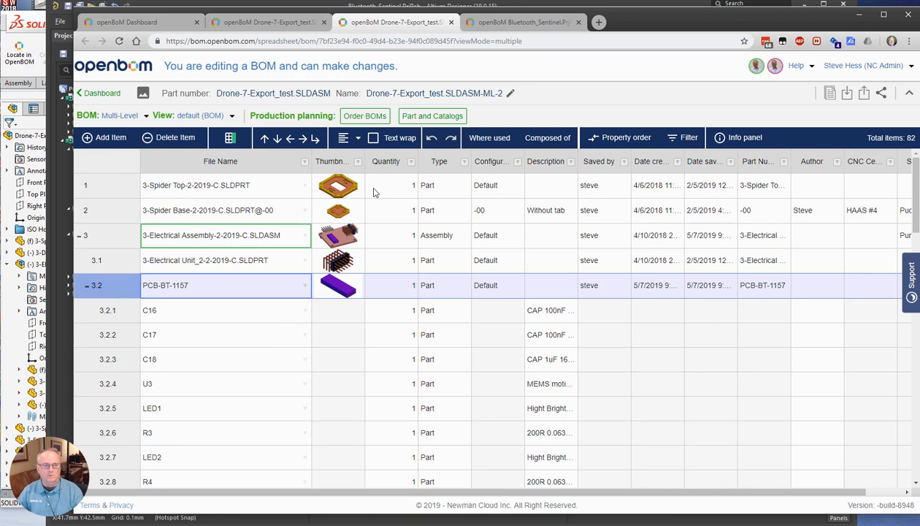
{"action": "left_click", "coordinate": [546, 140]}
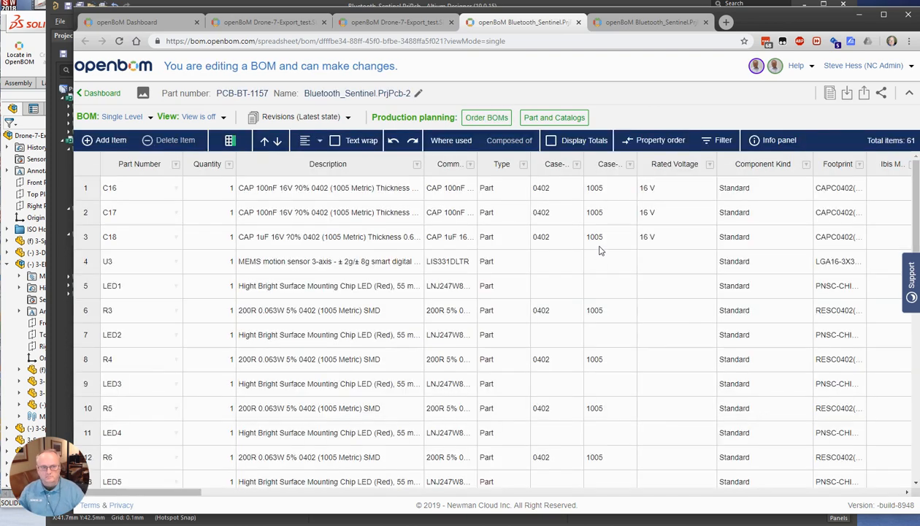
Switch to SOLIDWORKS, dismiss the BOM update message and select the purple PCB block in the drone assembly.
{"action": "left_click", "coordinate": [10, 349]}
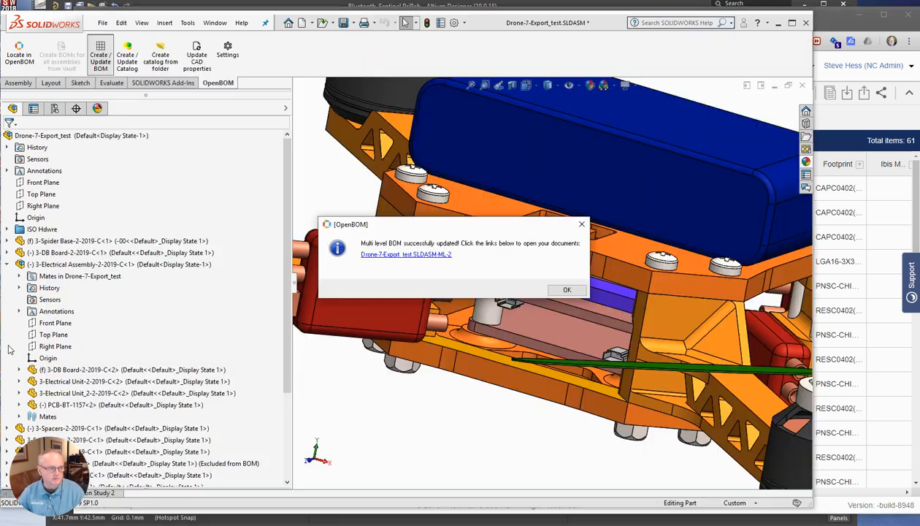
{"action": "left_click", "coordinate": [567, 290]}
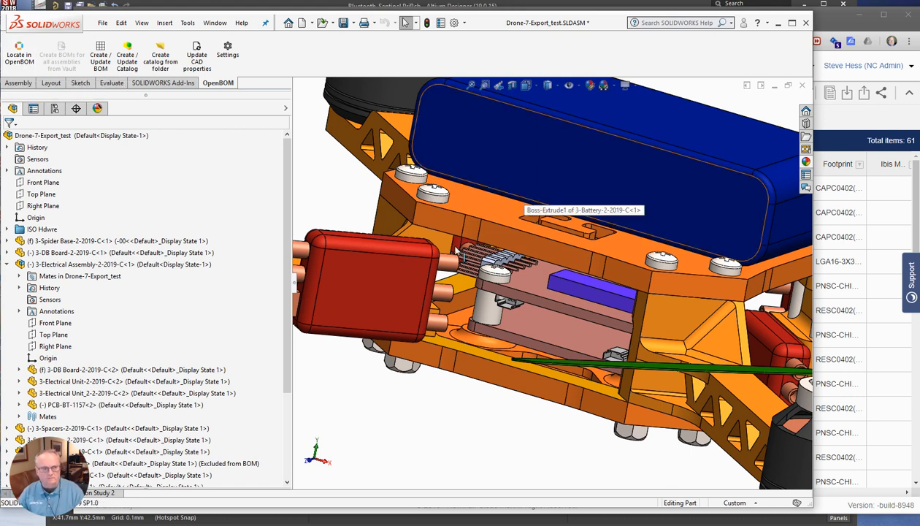
{"action": "left_click", "coordinate": [606, 296]}
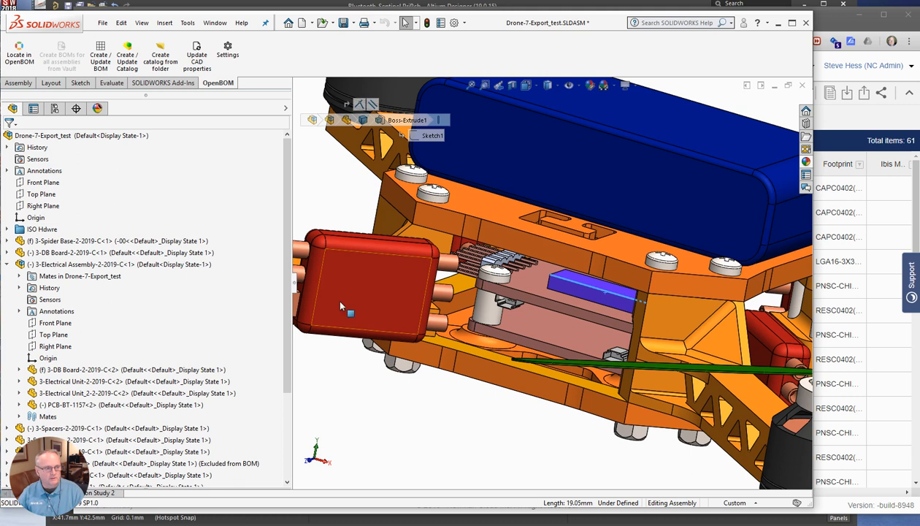
Look at the component properties of 3-Electrical Assembly-2-2019-C, including its bill of materials exclusion option, and close them without changes.
{"action": "left_click", "coordinate": [115, 263]}
{"action": "right_click", "coordinate": [116, 265]}
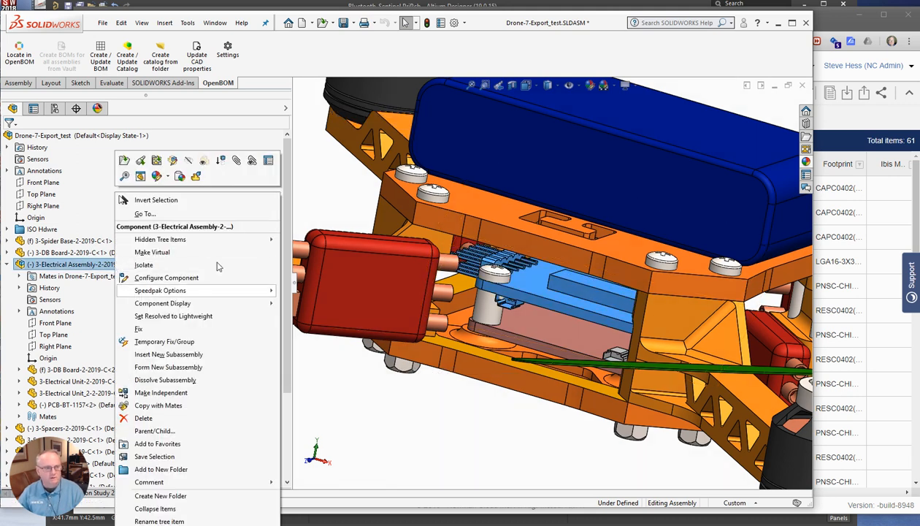
{"action": "left_click", "coordinate": [268, 160]}
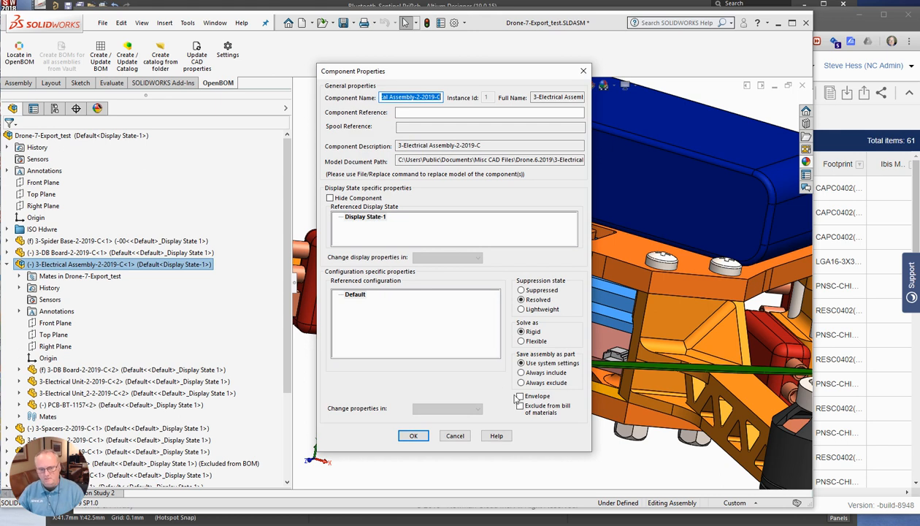
{"action": "left_click", "coordinate": [455, 436]}
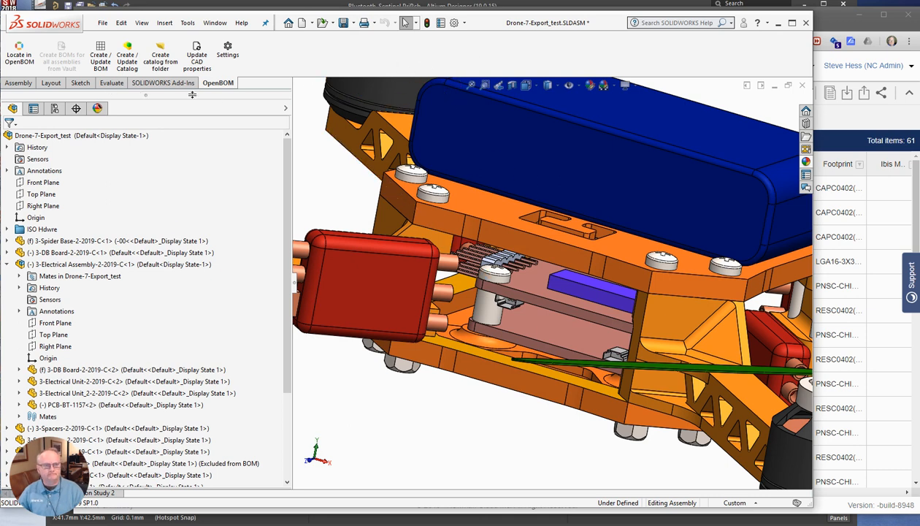
Move the SOLIDWORKS window slightly down and return to the Drone-7-Export_test BOM in the browser.
{"action": "left_click_drag", "start_coordinate": [472, 26], "coordinate": [475, 56]}
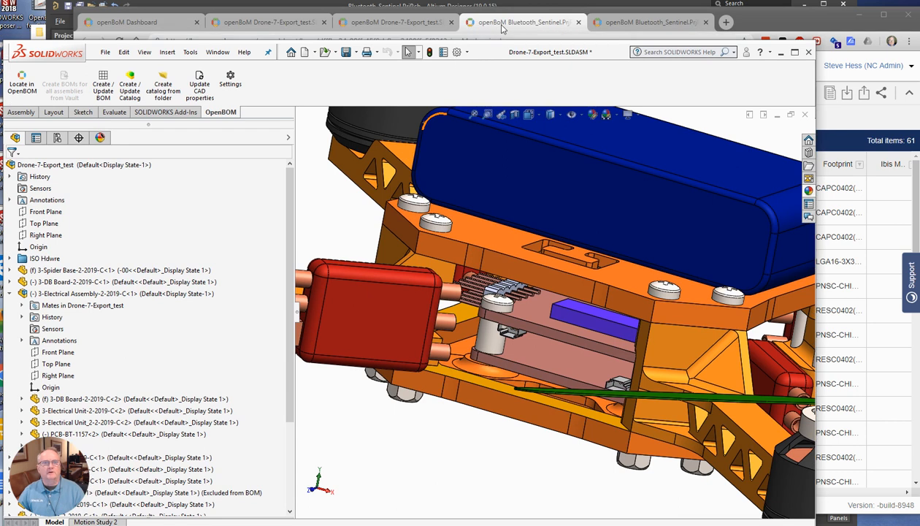
{"action": "left_click", "coordinate": [501, 27]}
{"action": "left_click", "coordinate": [394, 22]}
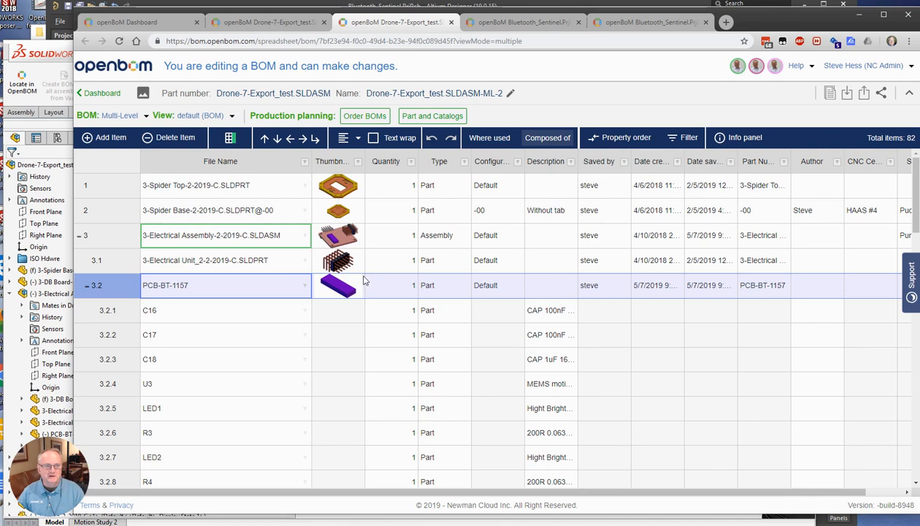
Switch to Altium Designer, dismiss the BOM export message and move its window slightly down.
{"action": "left_click", "coordinate": [526, 5]}
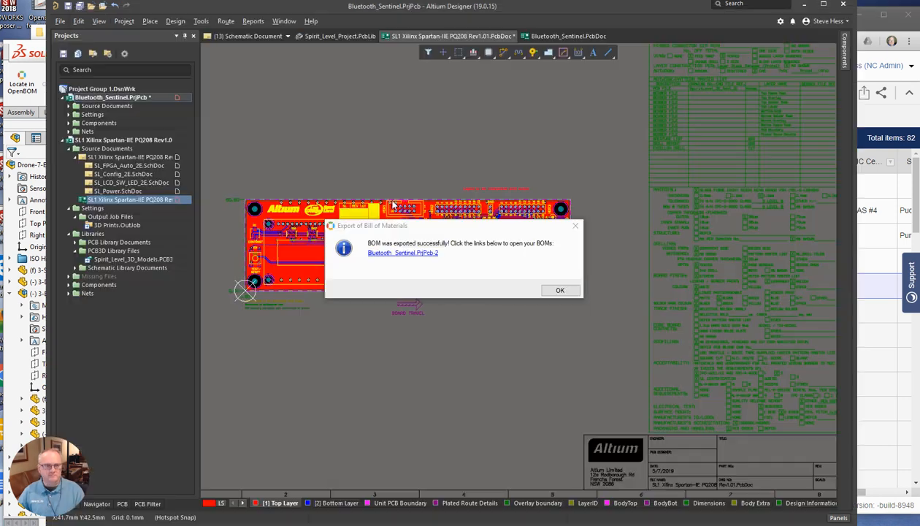
{"action": "left_click", "coordinate": [553, 290]}
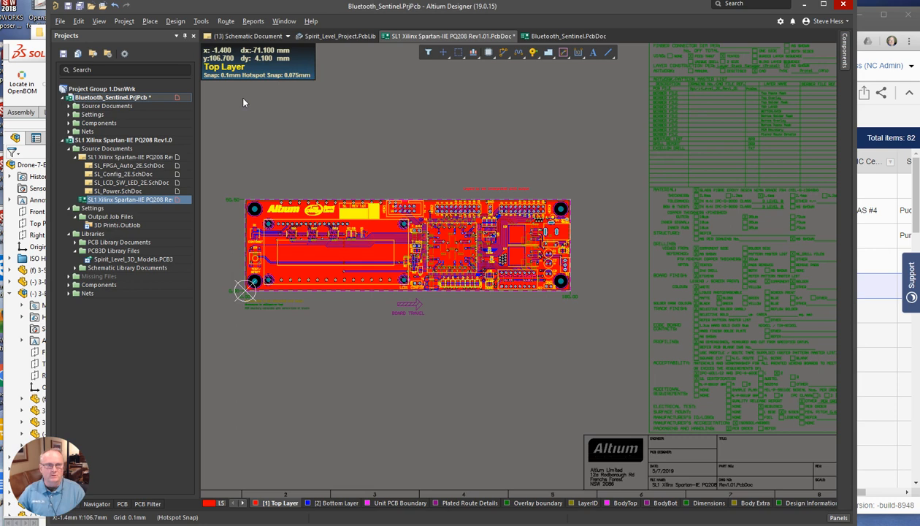
{"action": "left_click_drag", "start_coordinate": [623, 16], "coordinate": [614, 27]}
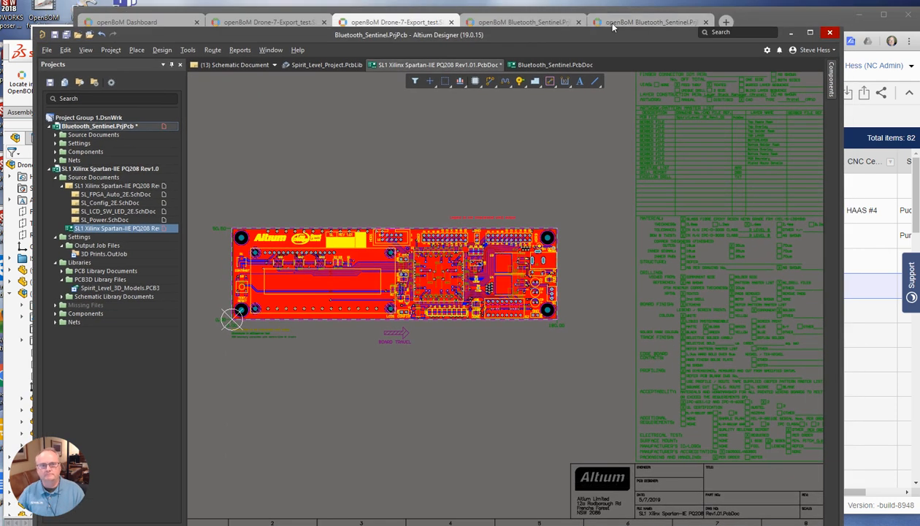
Compare the Bluetooth_Sentinel BOM's part number with item 3.2 in the Drone-7-Export_test BOM, and collapse that item.
{"action": "left_click", "coordinate": [531, 18]}
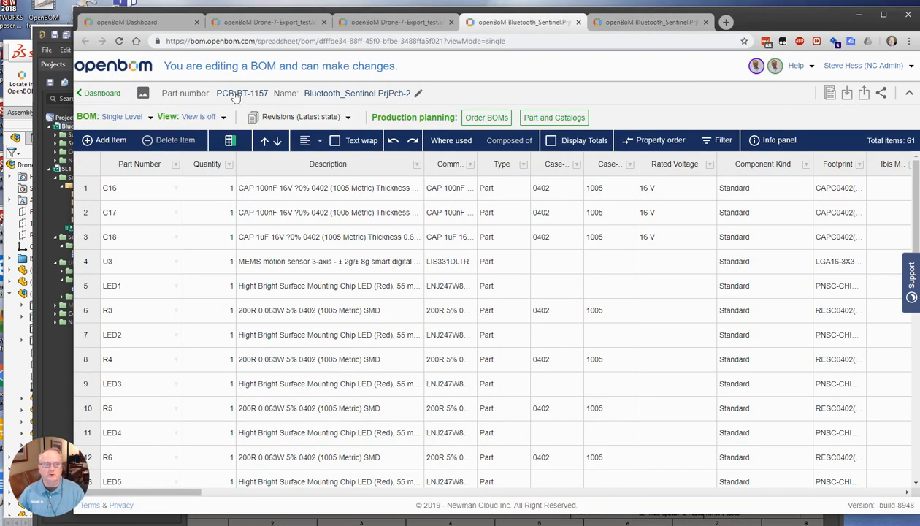
{"action": "left_click", "coordinate": [388, 23]}
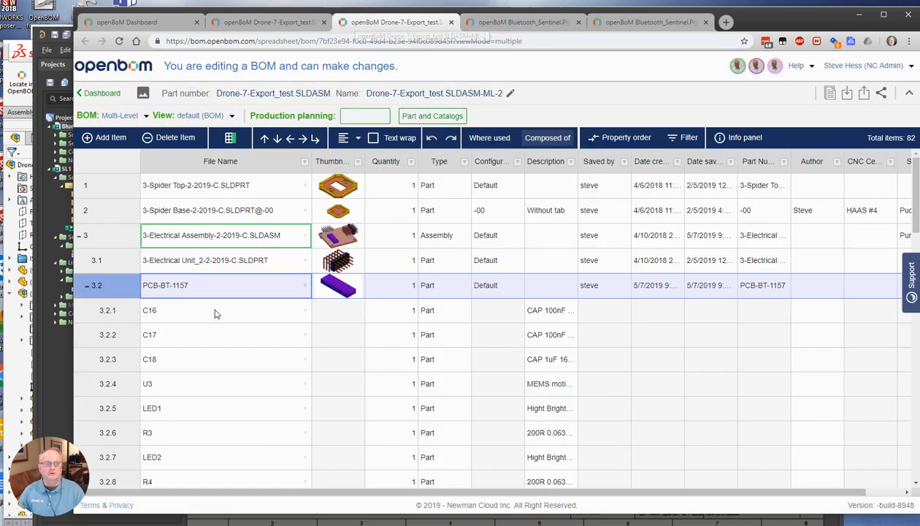
{"action": "left_click", "coordinate": [194, 287]}
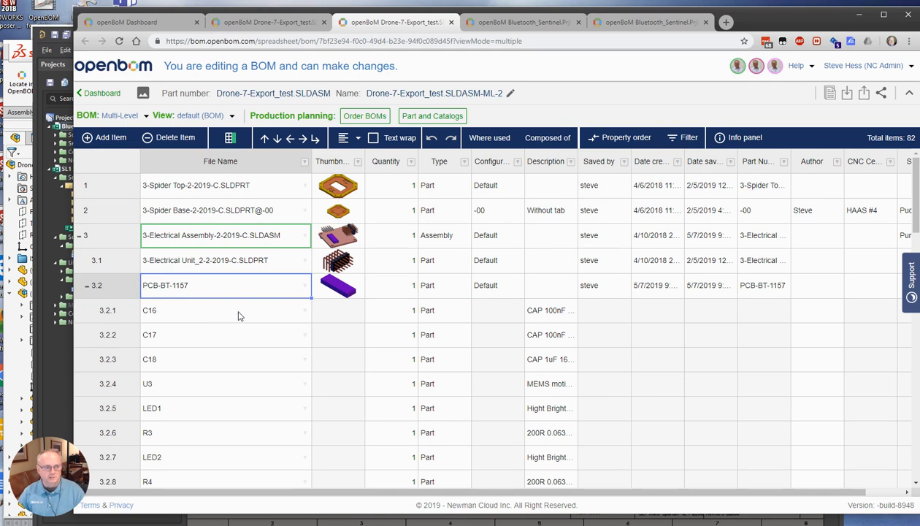
{"action": "left_click", "coordinate": [87, 289]}
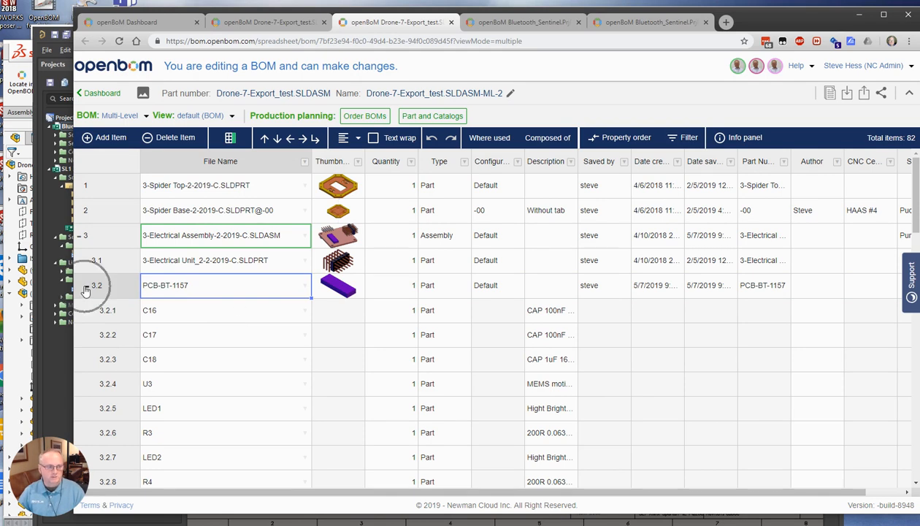